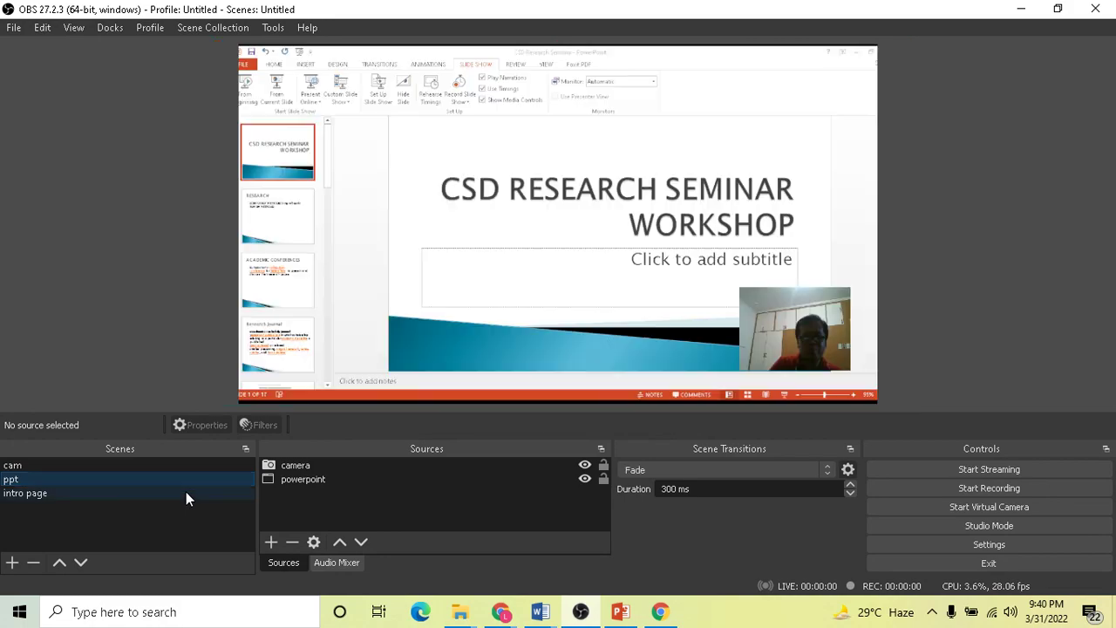
Step: Preview the cam, ppt and intro page scenes one after another
left_click(190, 478)
left_click(195, 465)
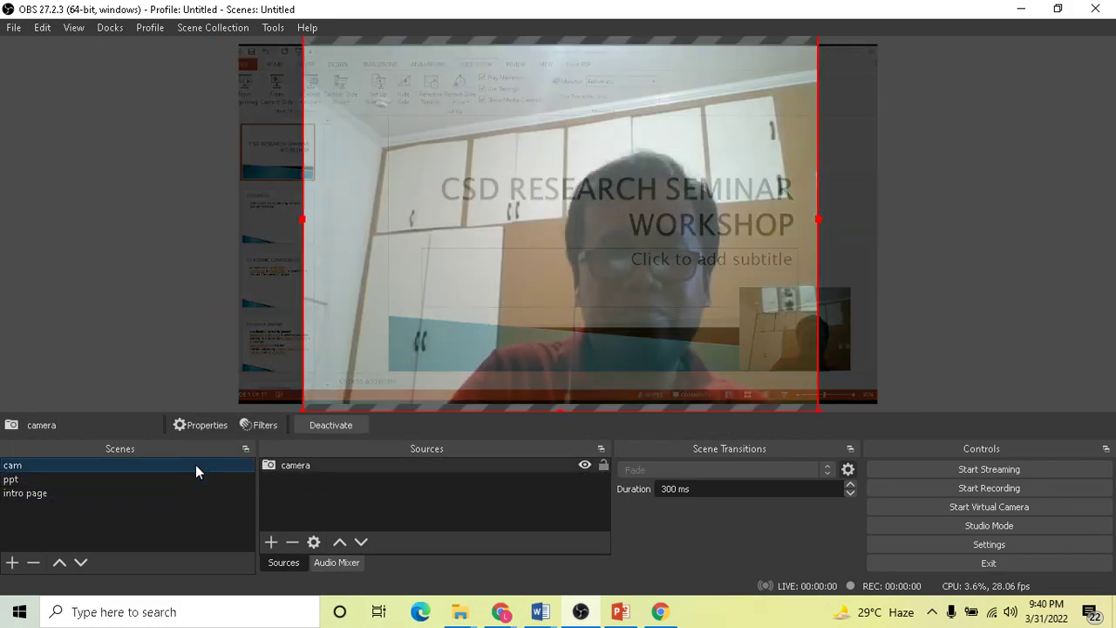
left_click(194, 479)
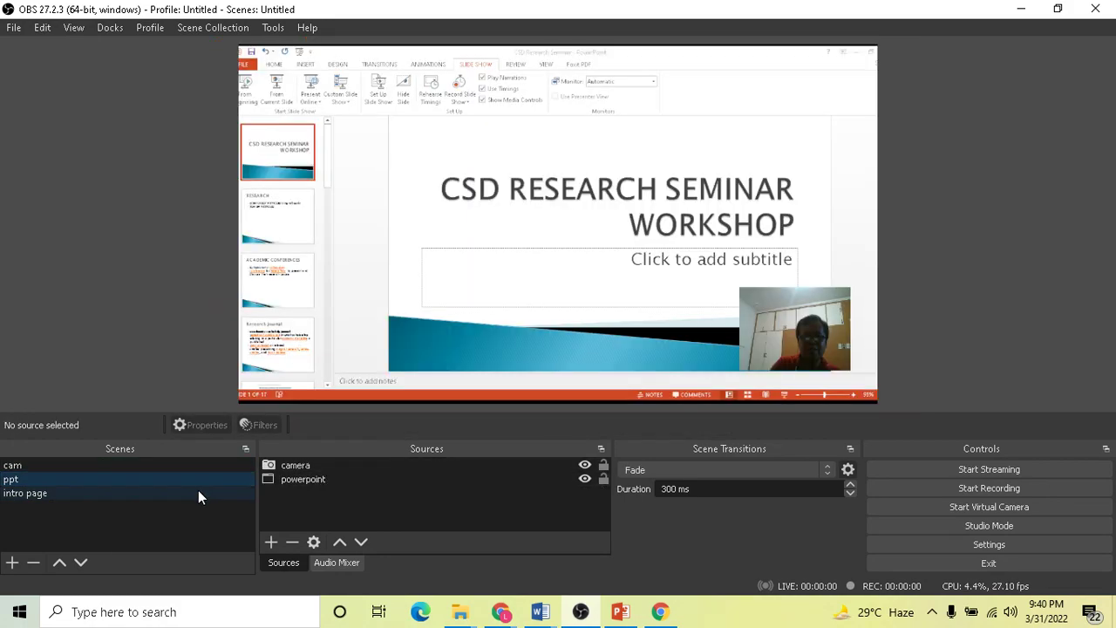
left_click(198, 491)
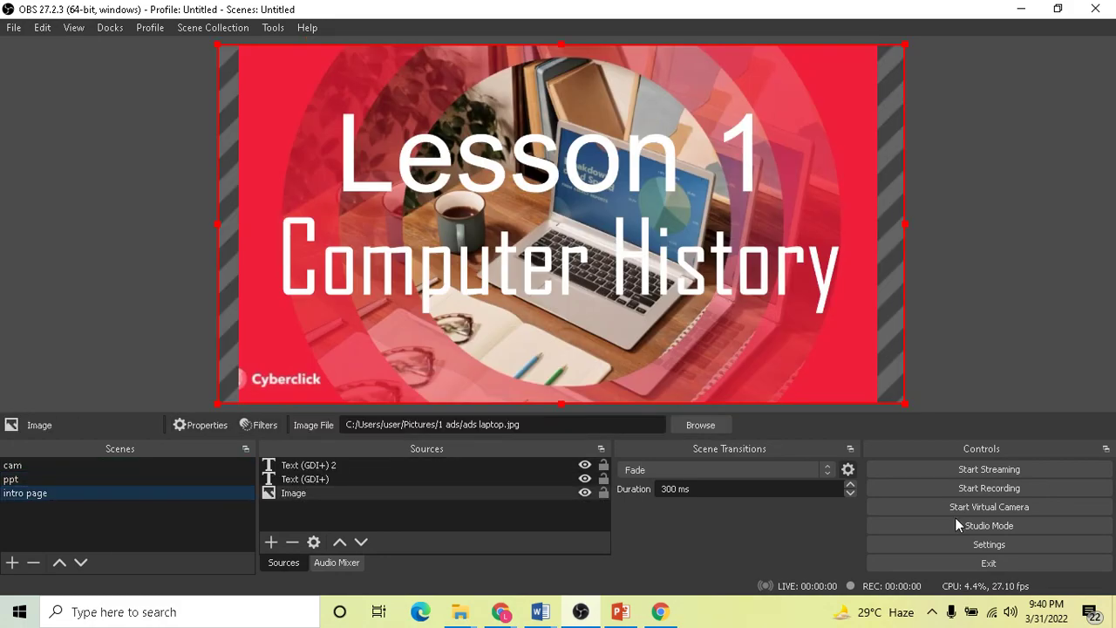
Step: Open the hotkey settings and review the recording hotkeys and the entries for the cam, intro page and ppt scenes
left_click(1004, 545)
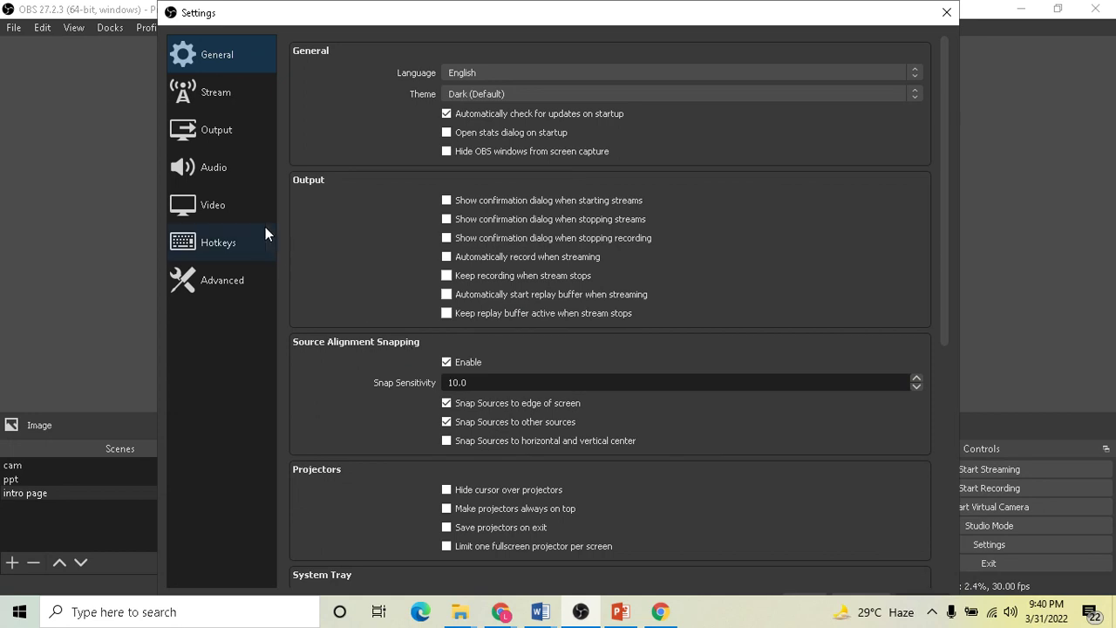
left_click(226, 237)
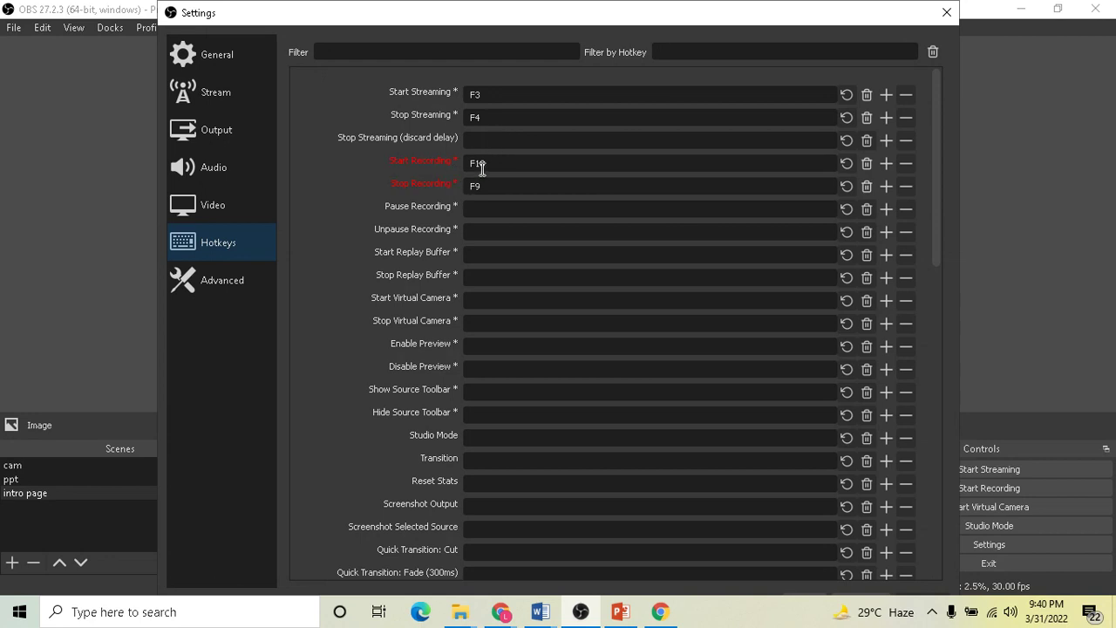
mouse_move(488, 168)
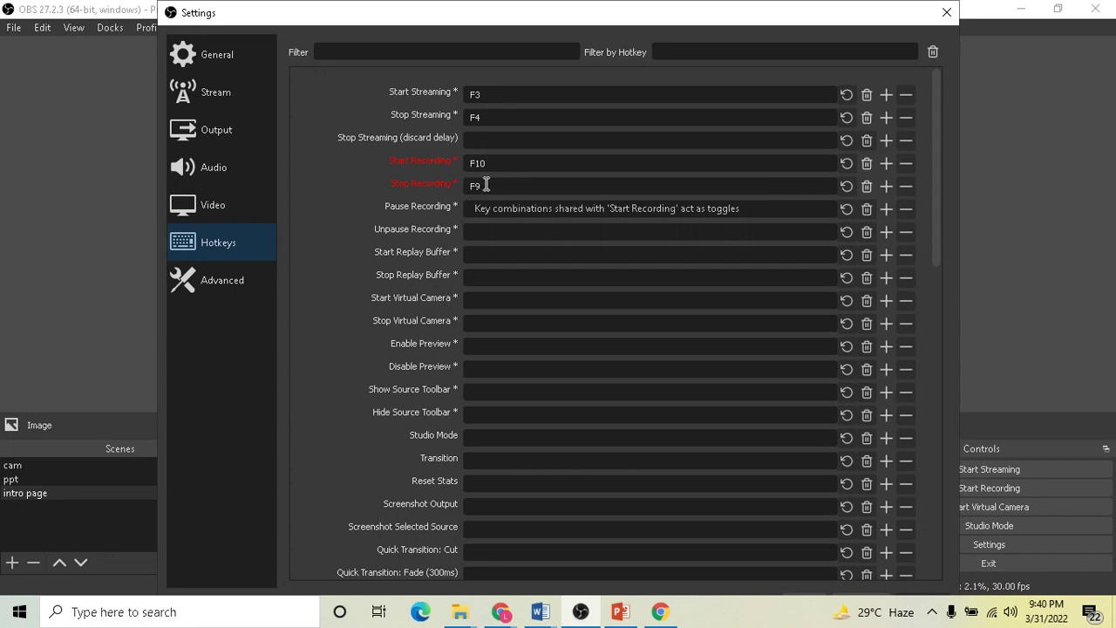
mouse_move(520, 275)
scroll(526, 309, "down", 6)
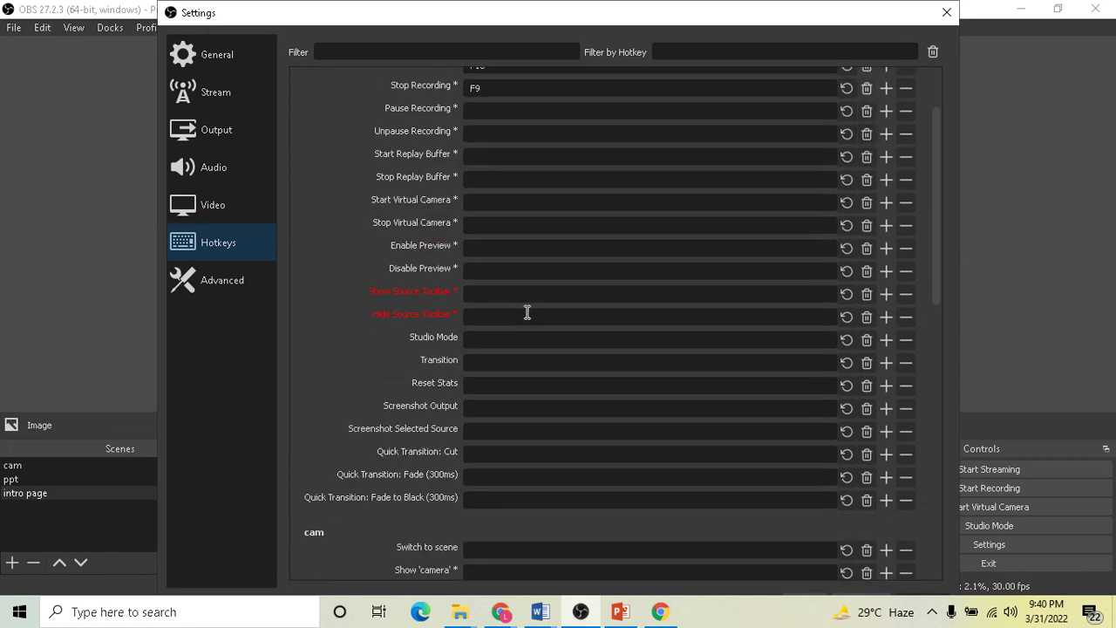
scroll(532, 308, "down", 2)
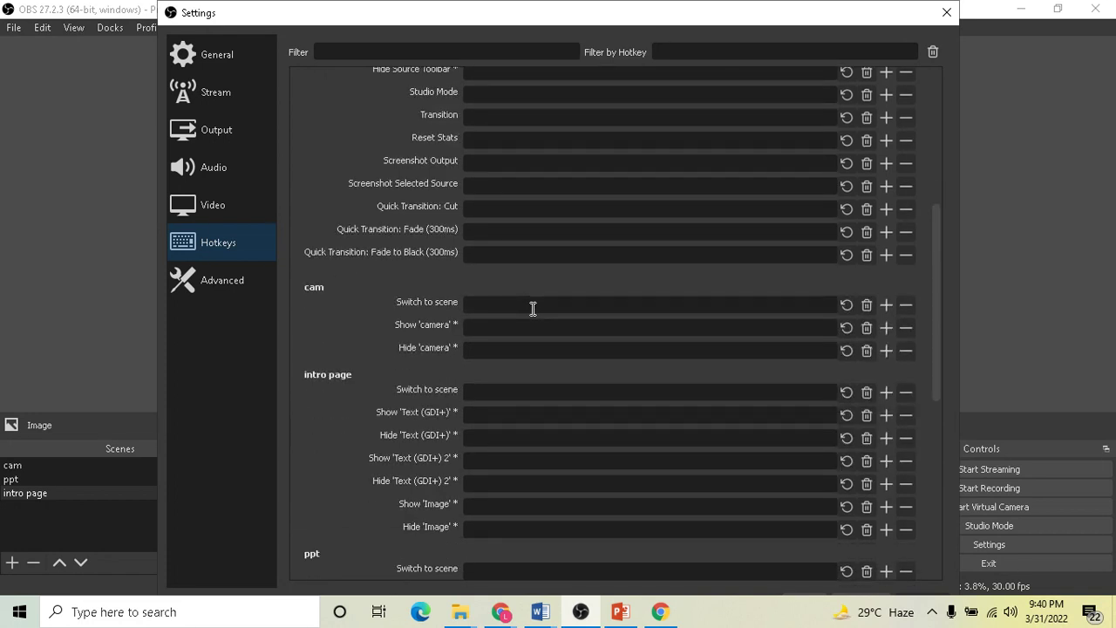
scroll(533, 308, "down", 1)
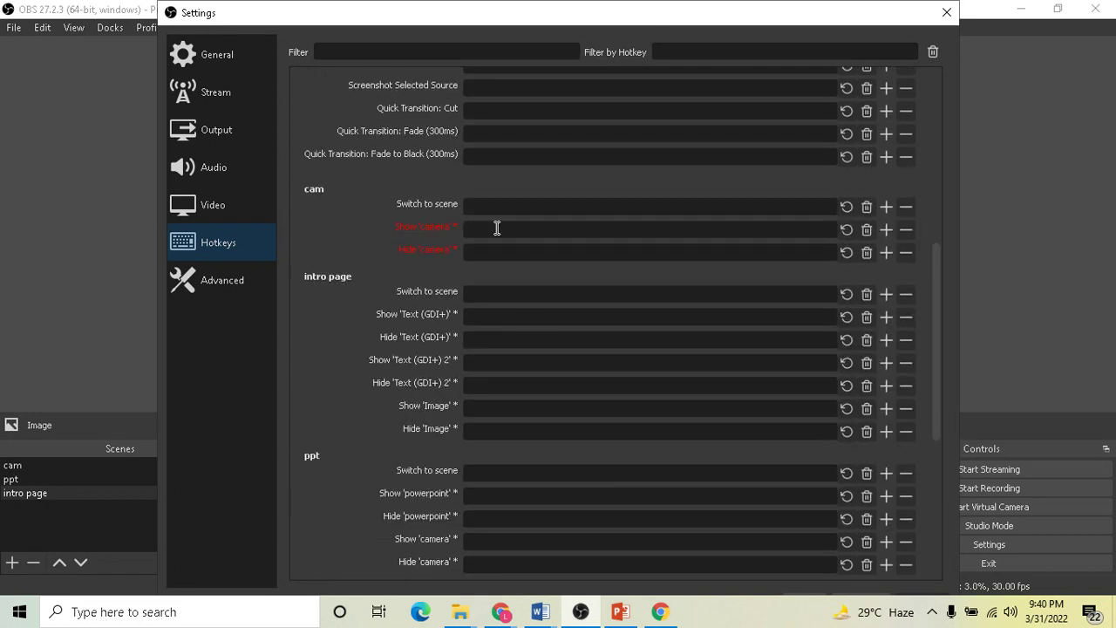
scroll(503, 340, "down", 1)
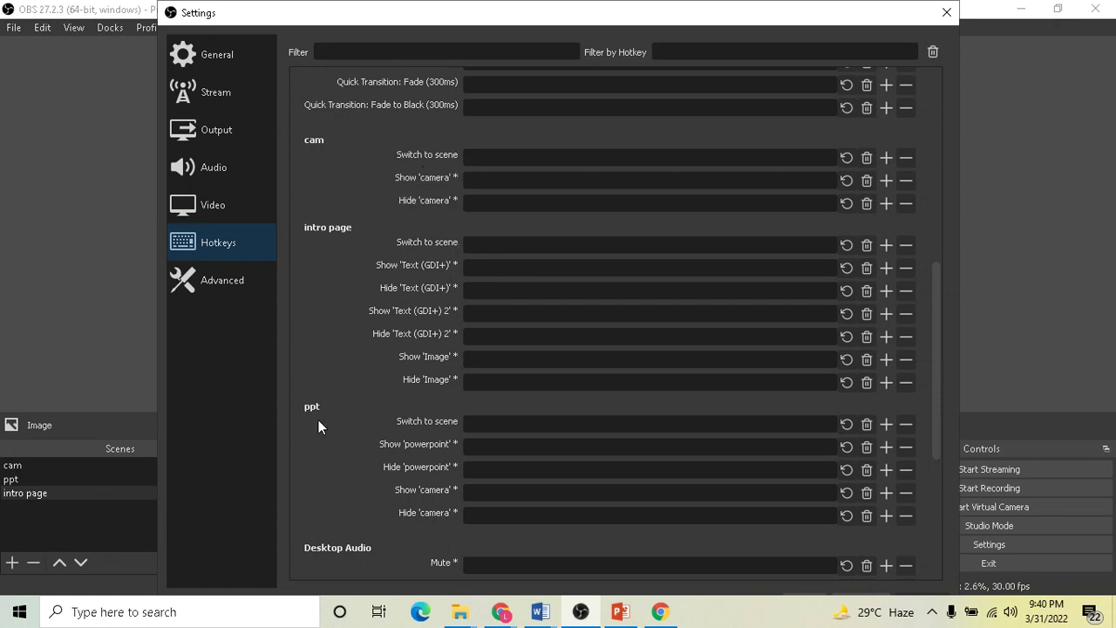
Step: Try F4 as the hotkey for switching to the cam scene and check it against the streaming hotkeys
left_click(479, 157)
key("F4")
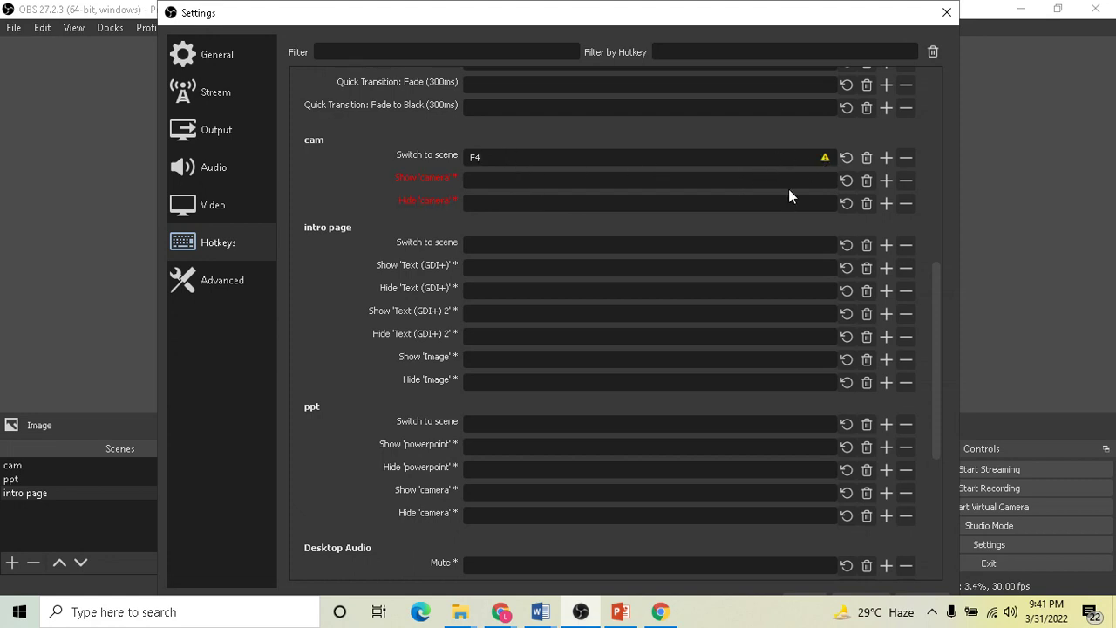
scroll(789, 188, "up", 3)
scroll(790, 189, "up", 5)
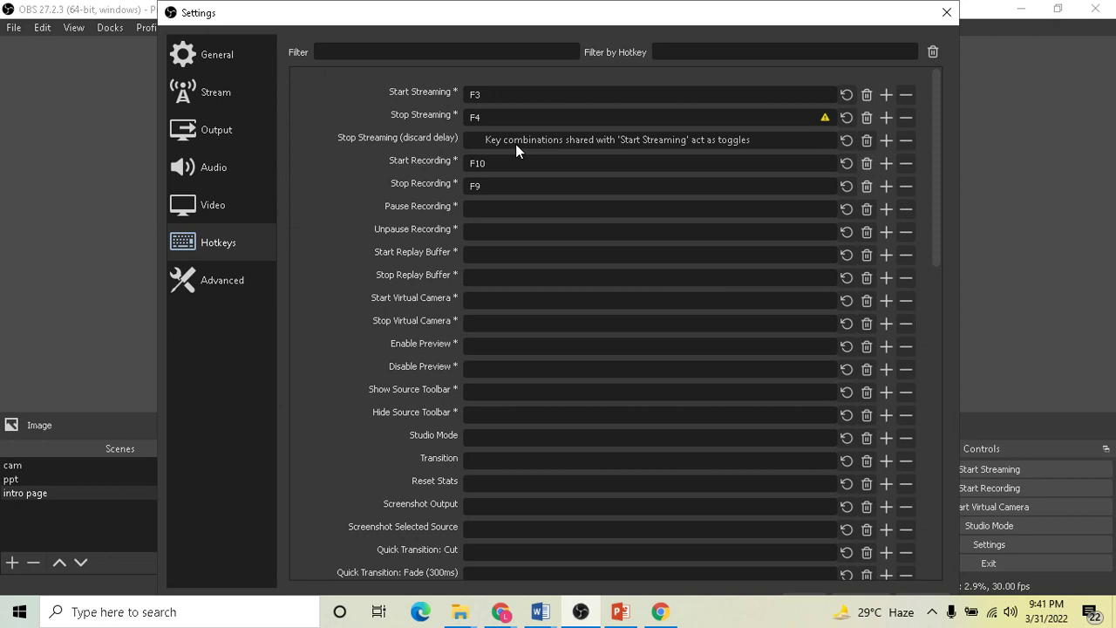
Step: Assign F5 as the hotkey for switching to the cam scene
scroll(618, 242, "down", 5)
left_click(513, 357)
key("F5")
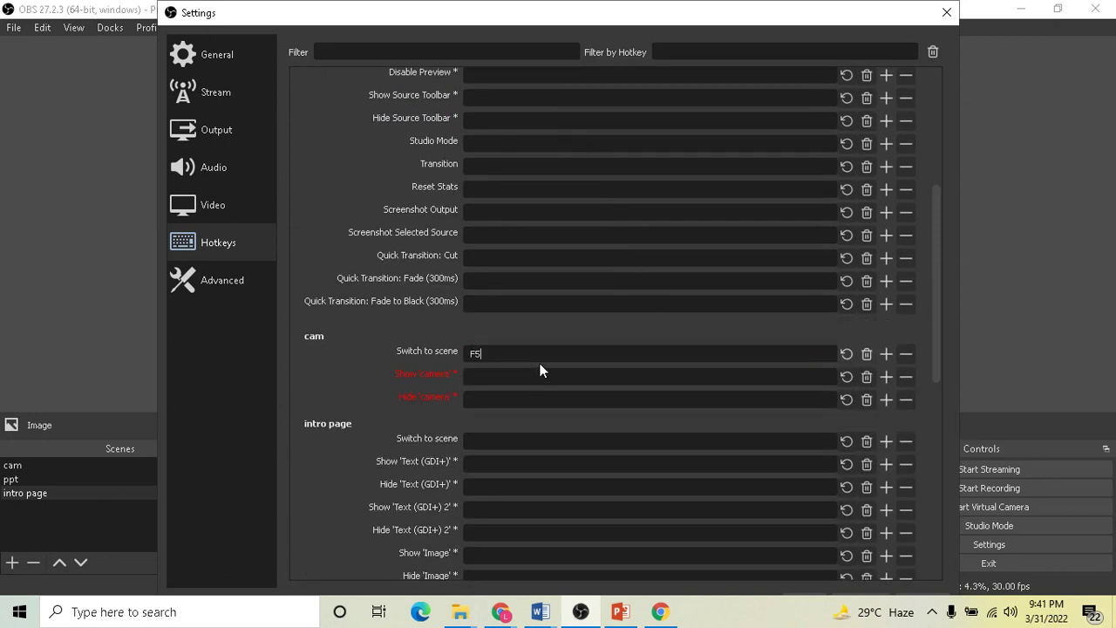
Step: Assign F6 for switching to the intro page scene and F7 for the ppt scene, and save the settings
scroll(557, 374, "down", 1)
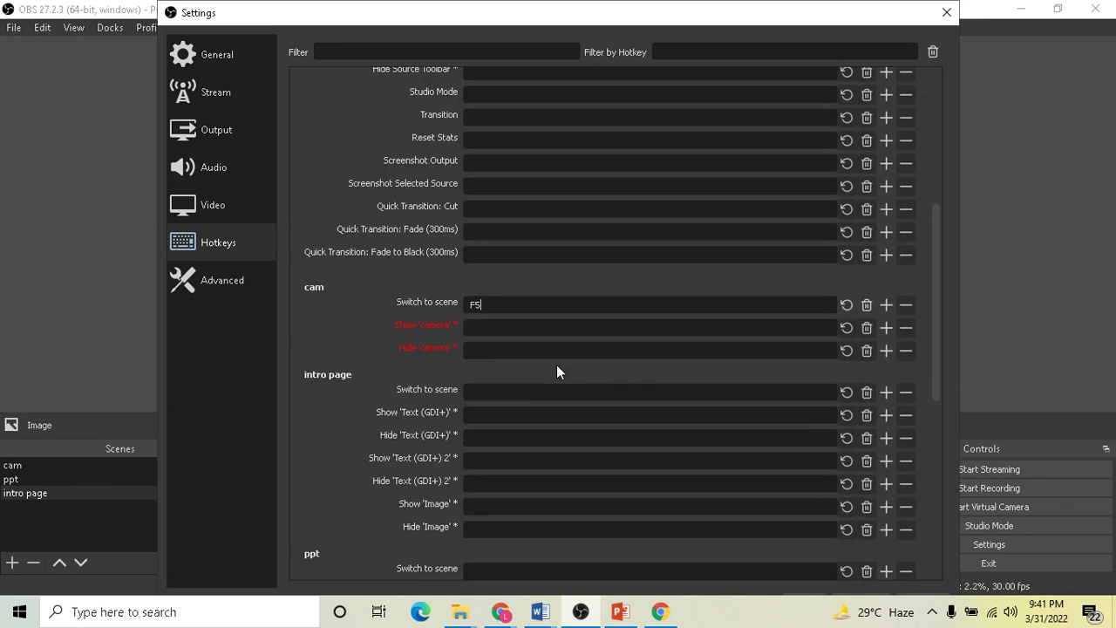
left_click(509, 389)
key("F6")
scroll(524, 417, "down", 2)
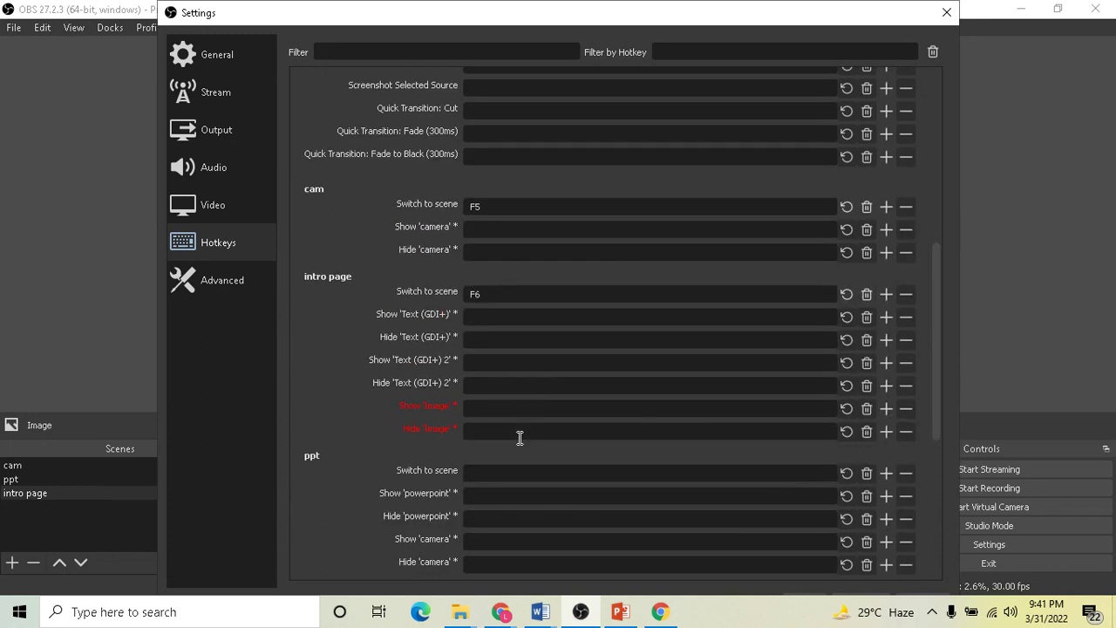
key("F7")
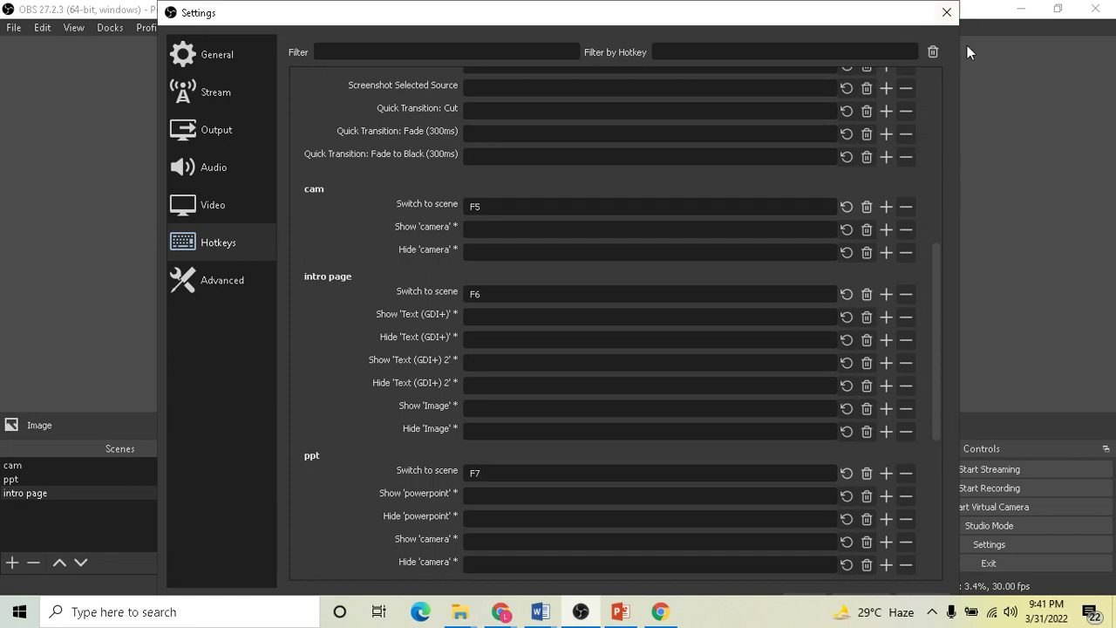
left_click(947, 13)
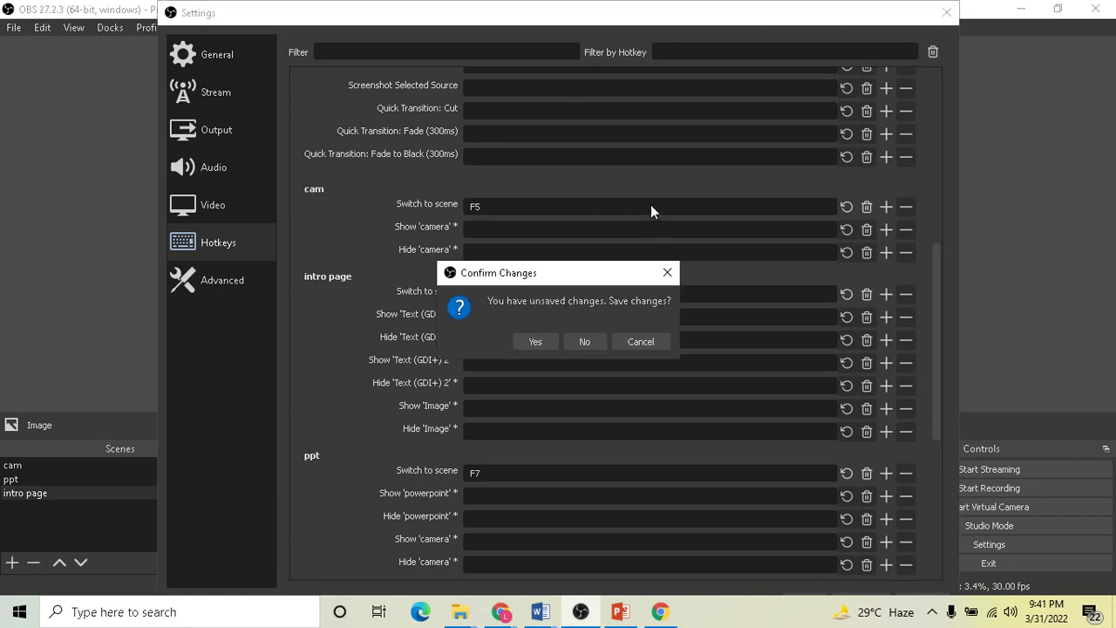
left_click(540, 342)
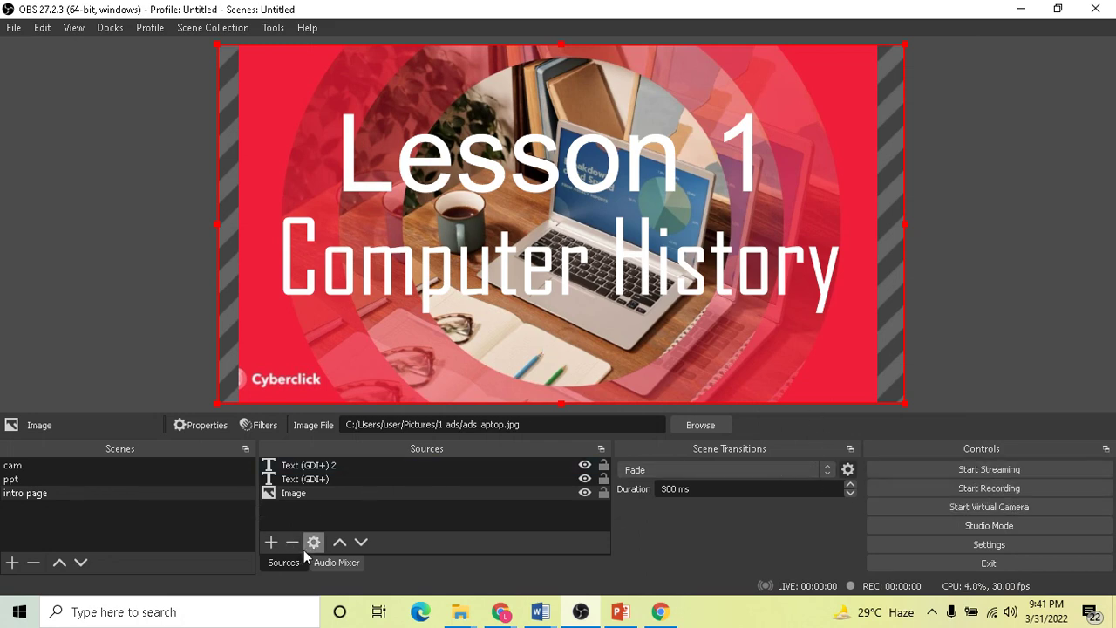
Step: Test the scene hotkeys by switching to cam, intro page and ppt in that order
key("1")
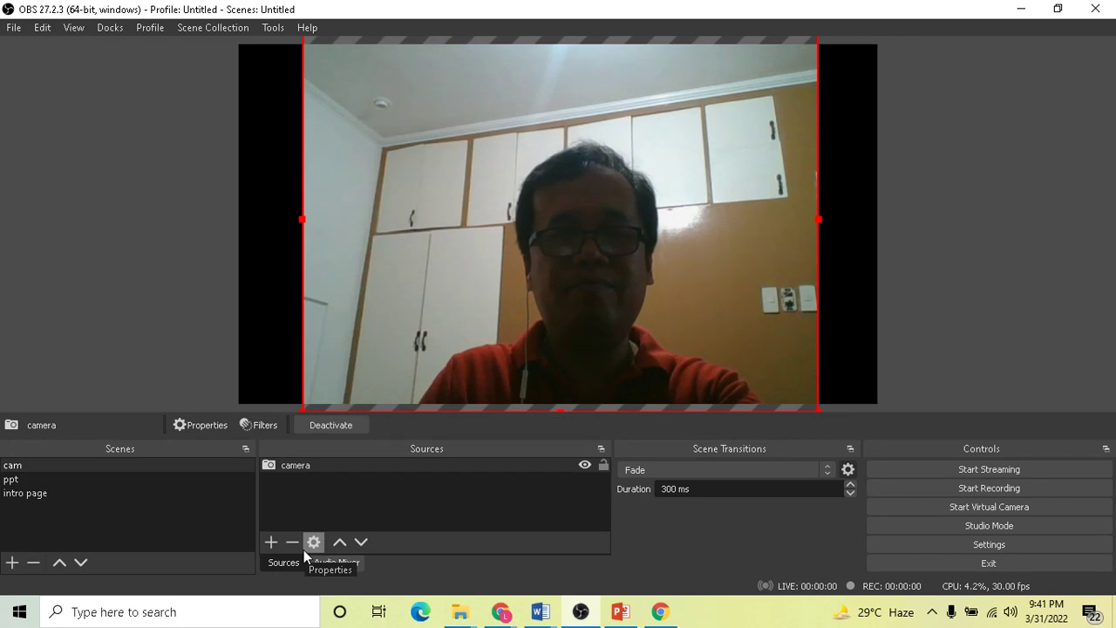
key("3")
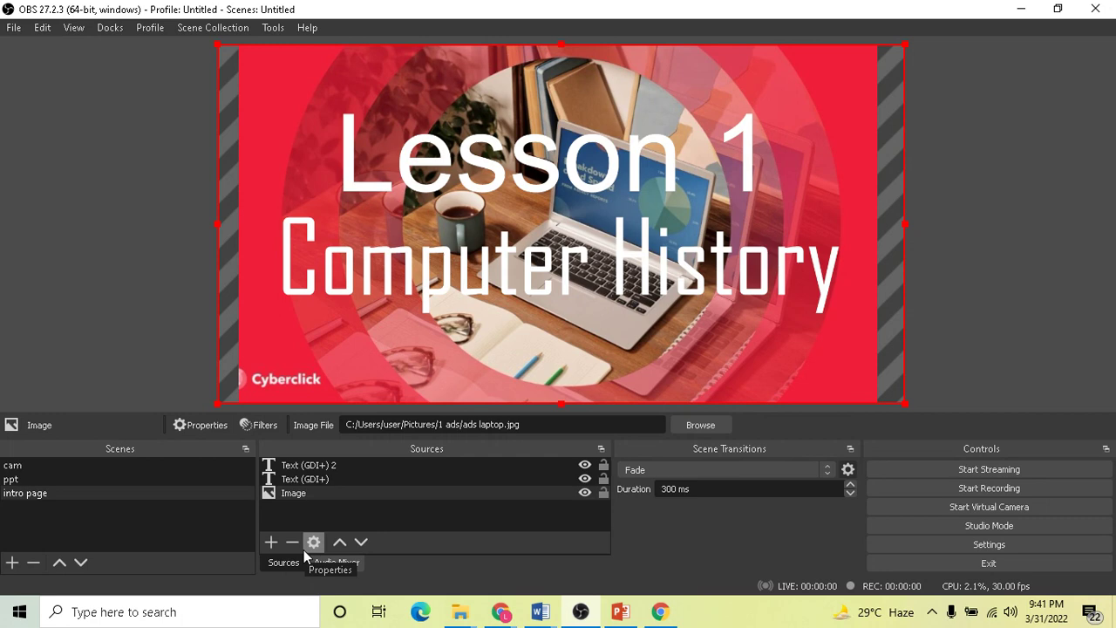
key("2")
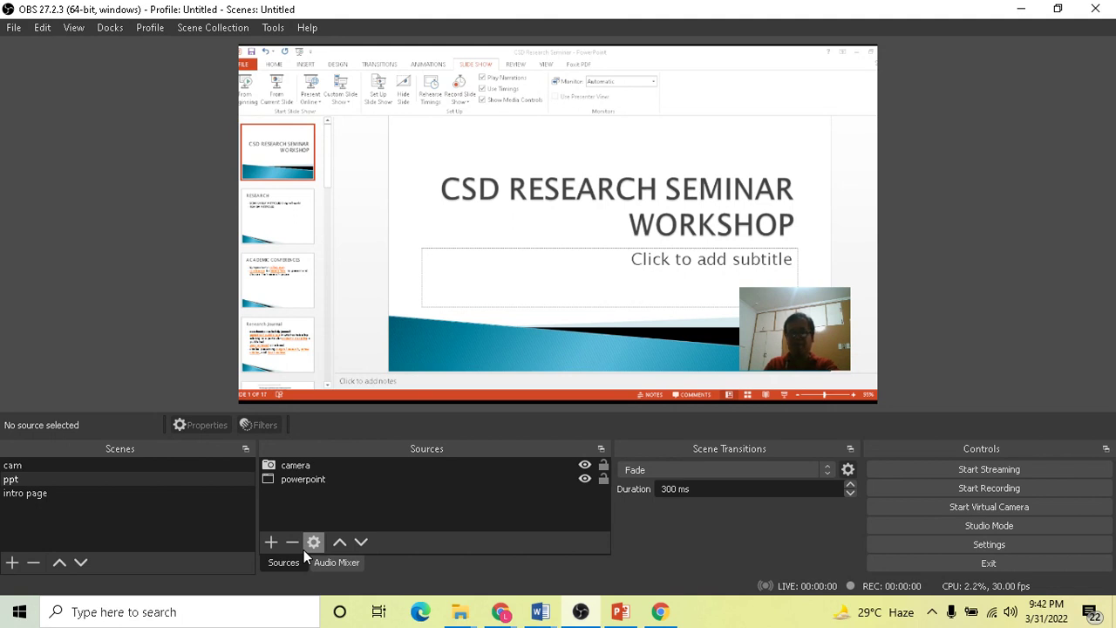
Step: Add an Audio Input Capture source using Microphone (Realtek High Definition Audio) to the cam scene and check its level in the audio mixer
left_click(190, 463)
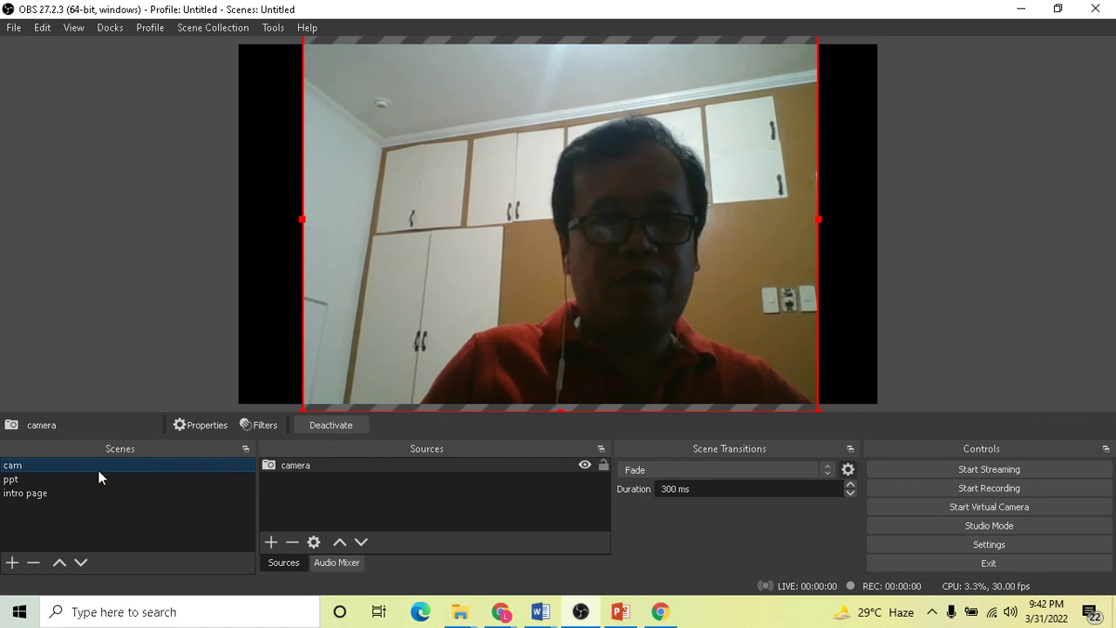
left_click(272, 545)
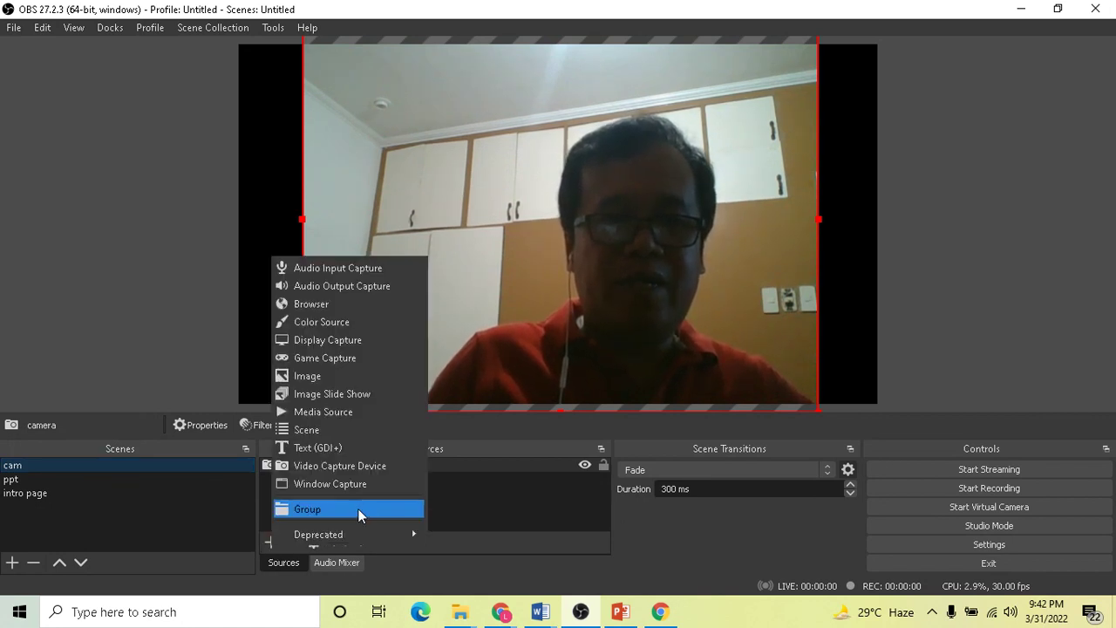
left_click(343, 269)
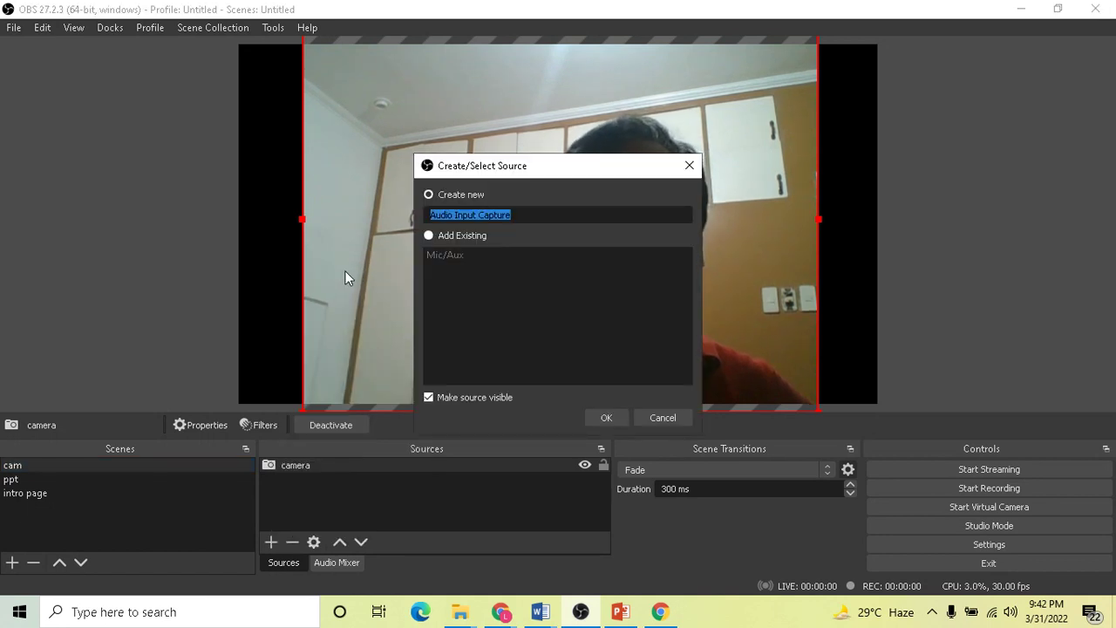
left_click(604, 418)
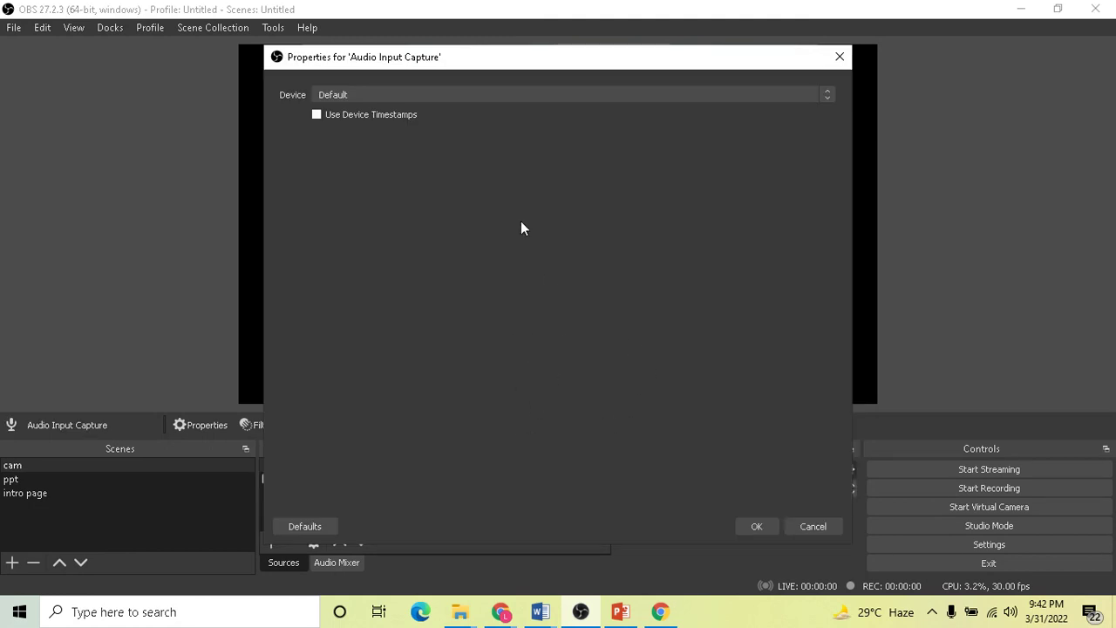
left_click(416, 100)
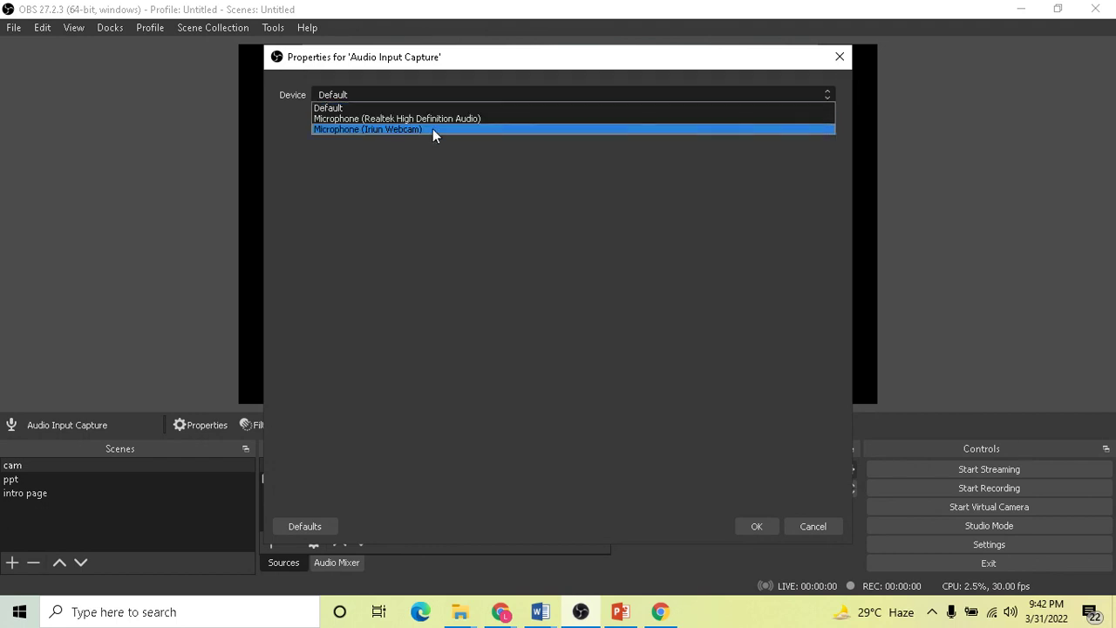
left_click(431, 119)
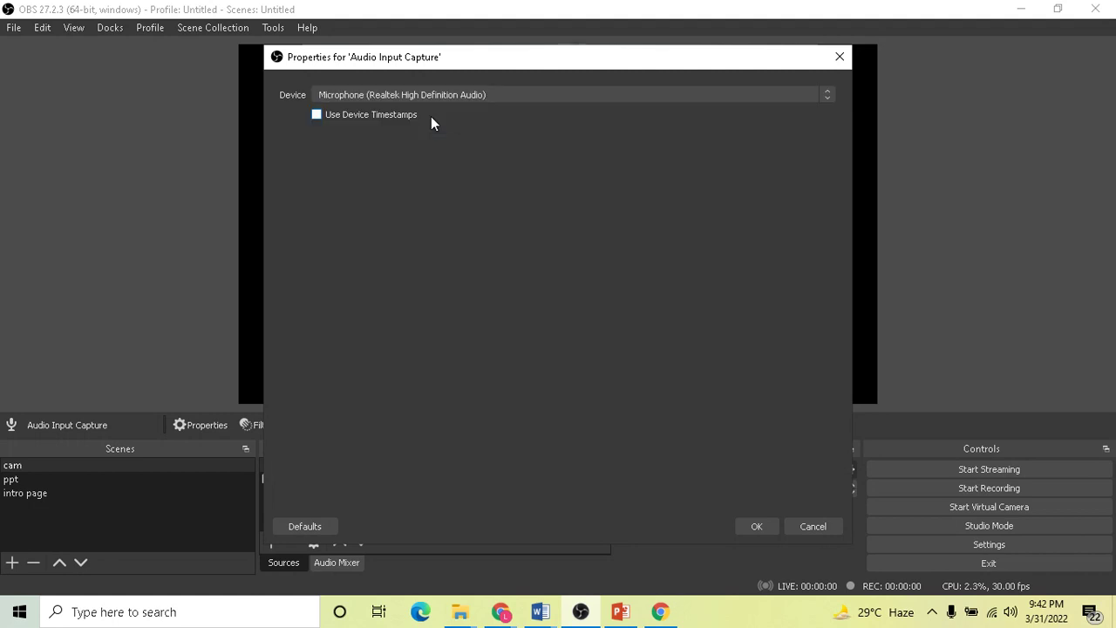
left_click(757, 525)
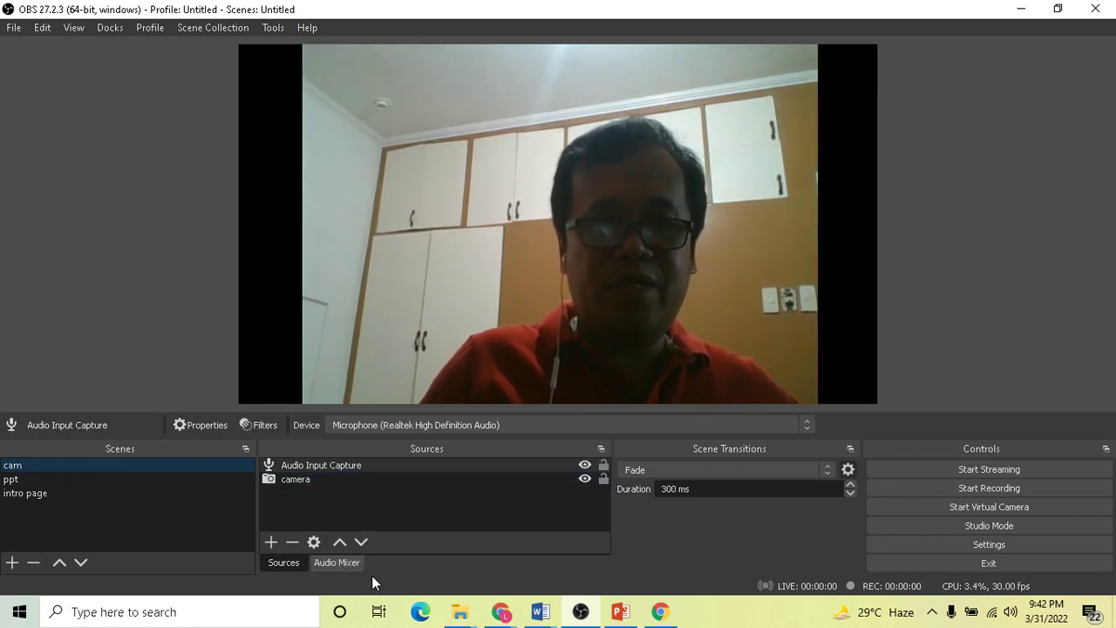
left_click(348, 562)
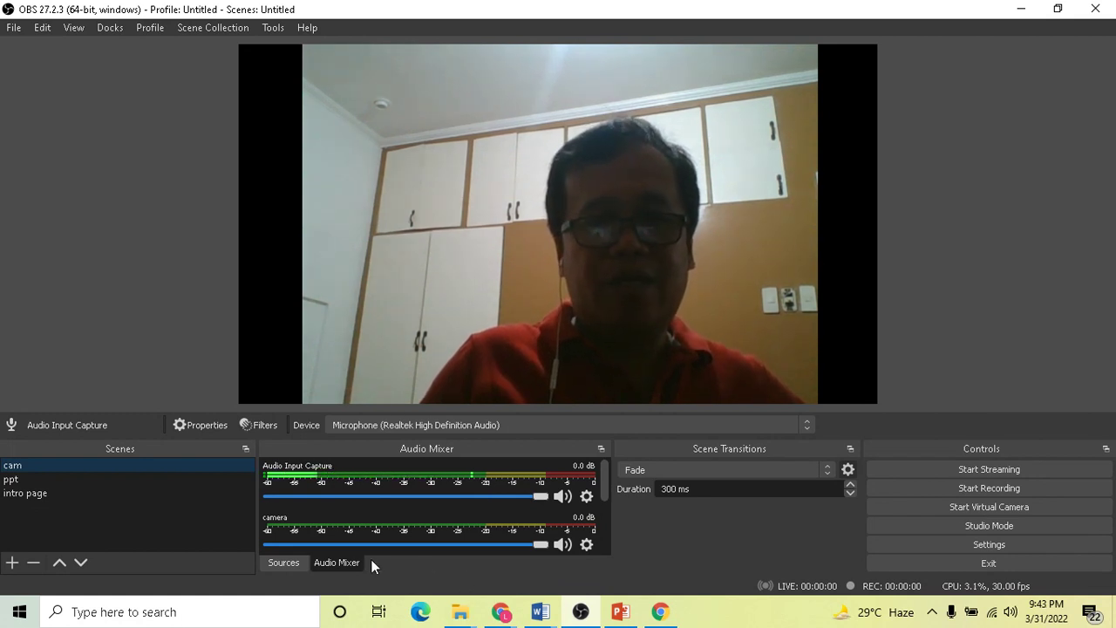
left_click(284, 562)
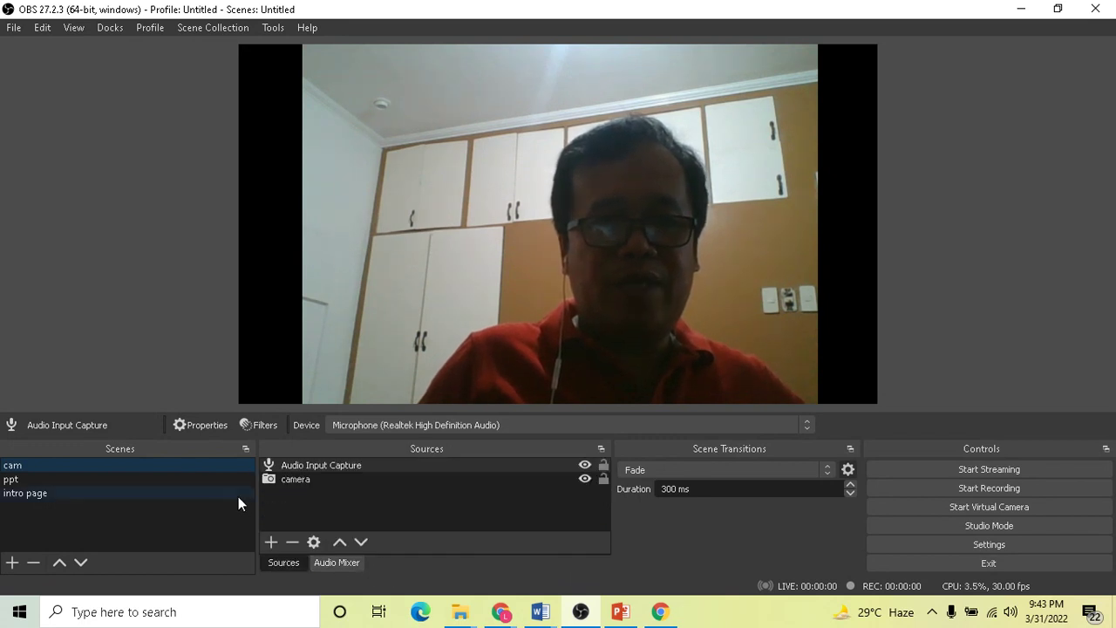
Step: Copy the Audio Input Capture source from the cam scene into the ppt scene and check its level in the audio mixer
left_click(61, 482)
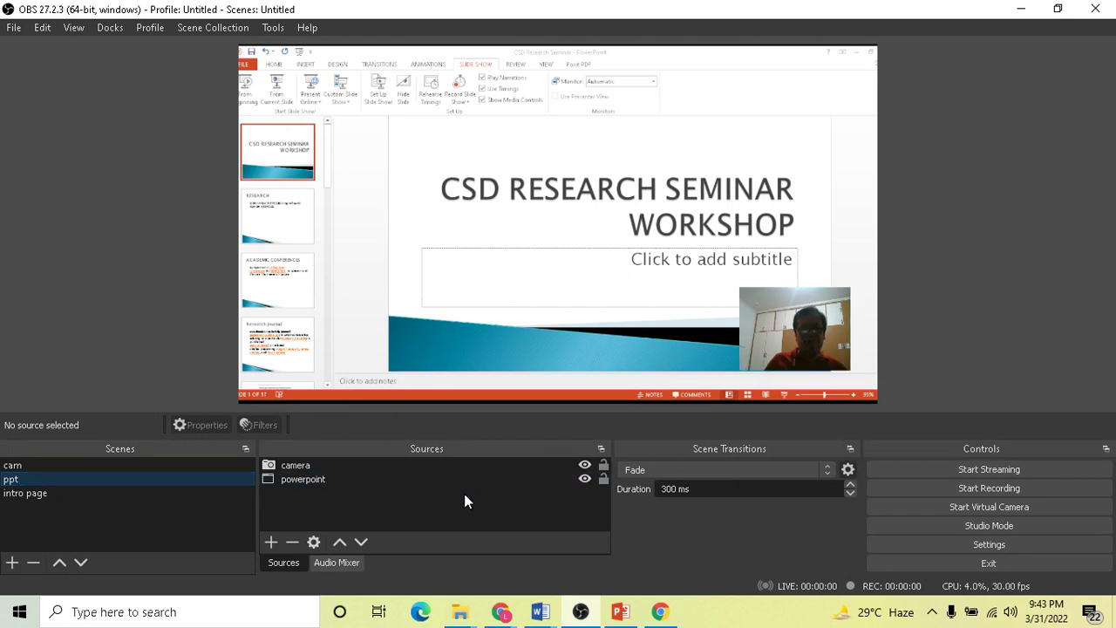
left_click(218, 462)
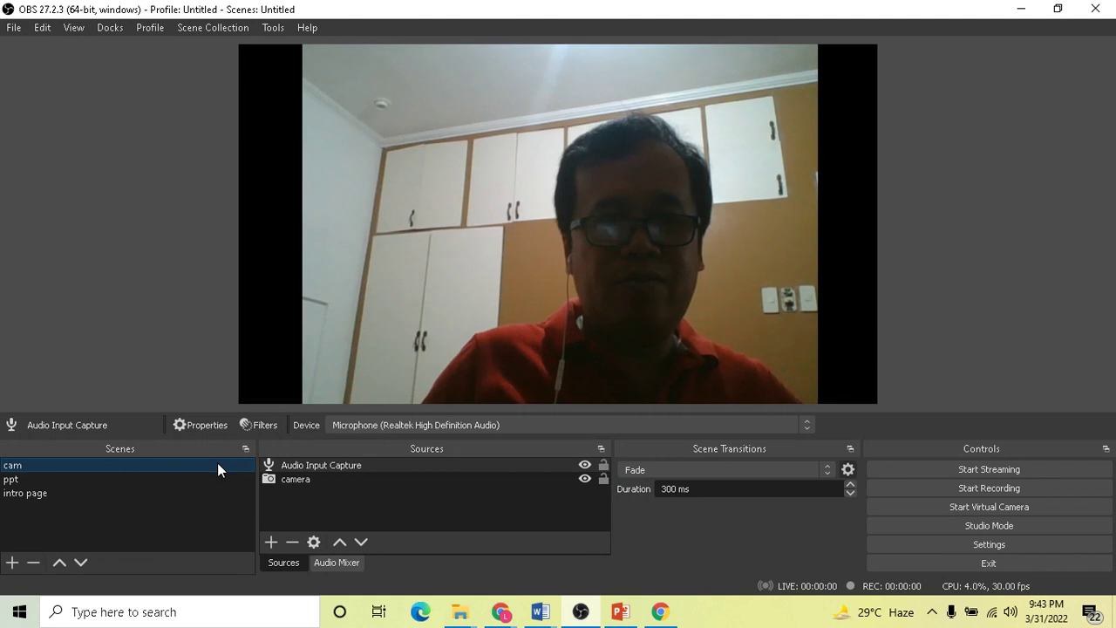
left_click(342, 468)
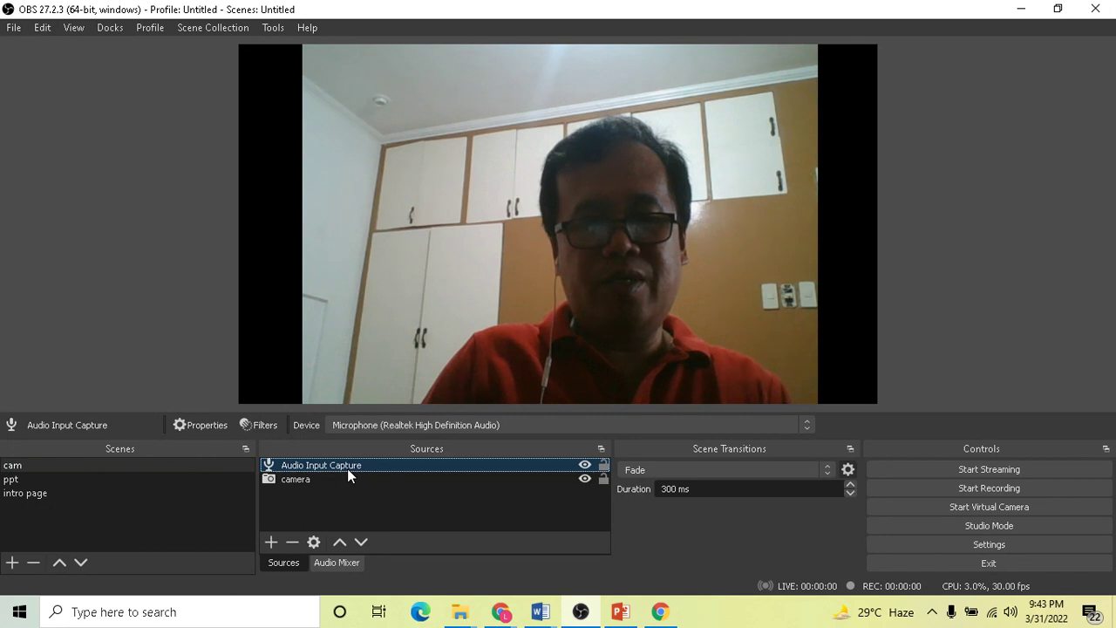
left_click(148, 478)
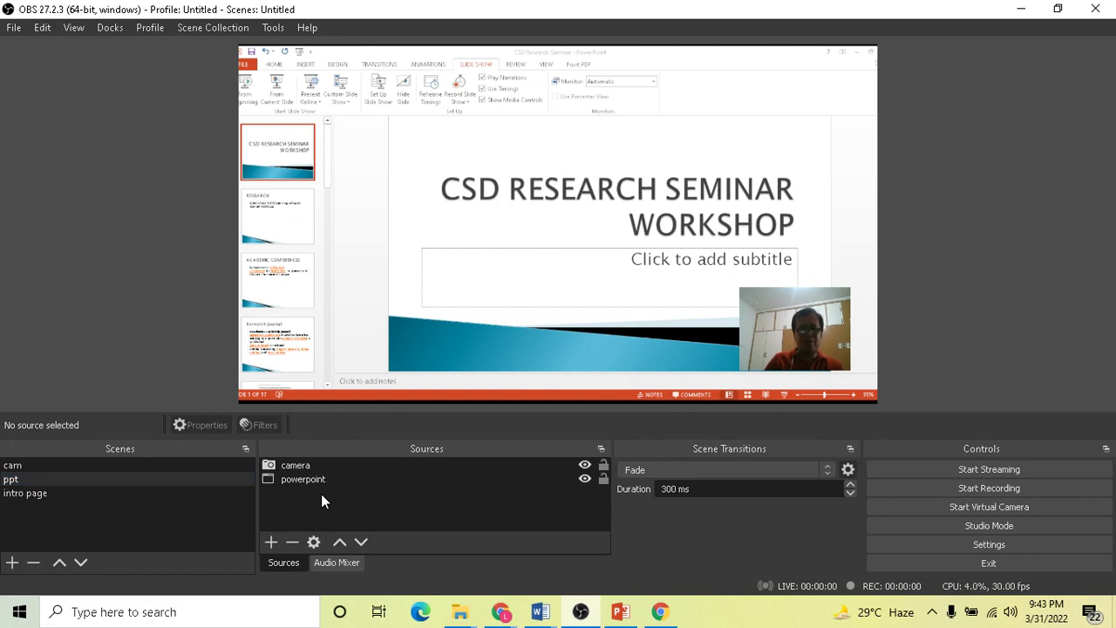
key("ctrl+v")
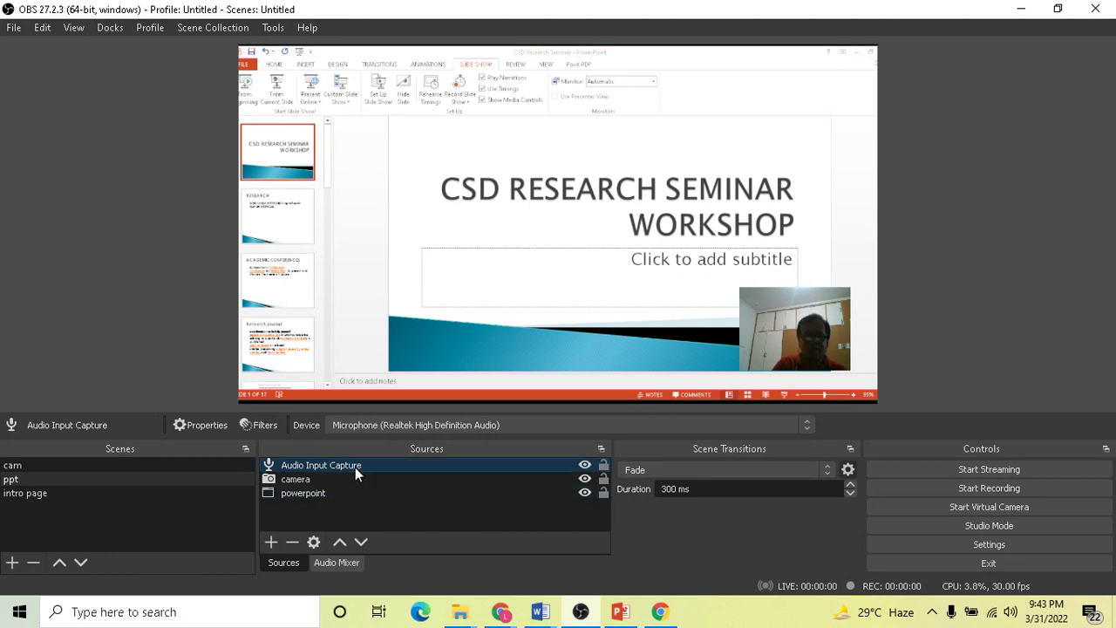
left_click(345, 563)
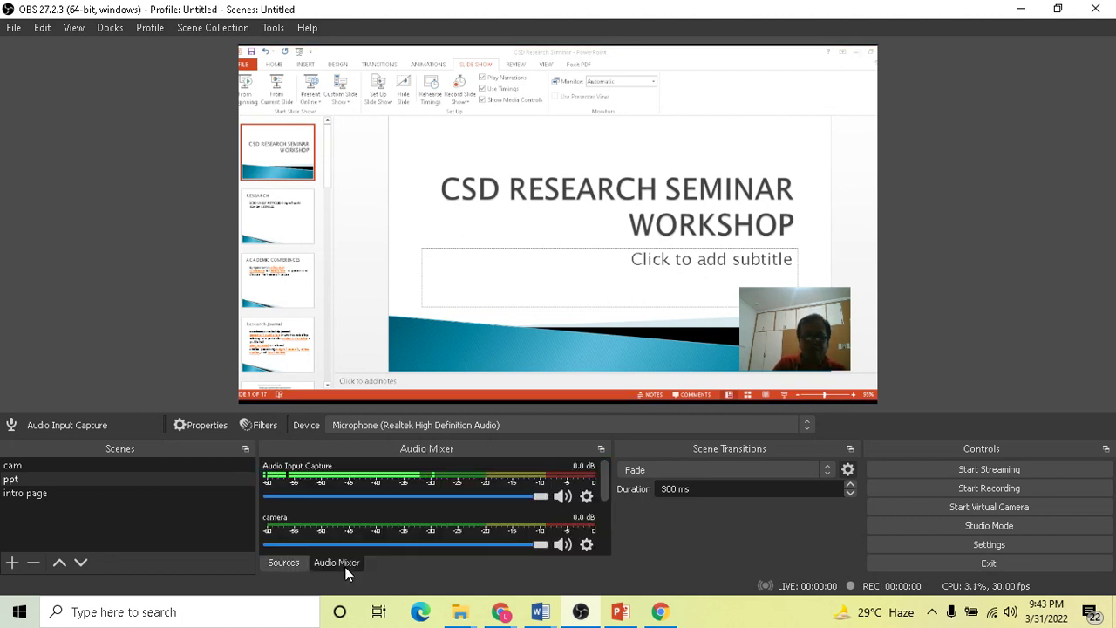